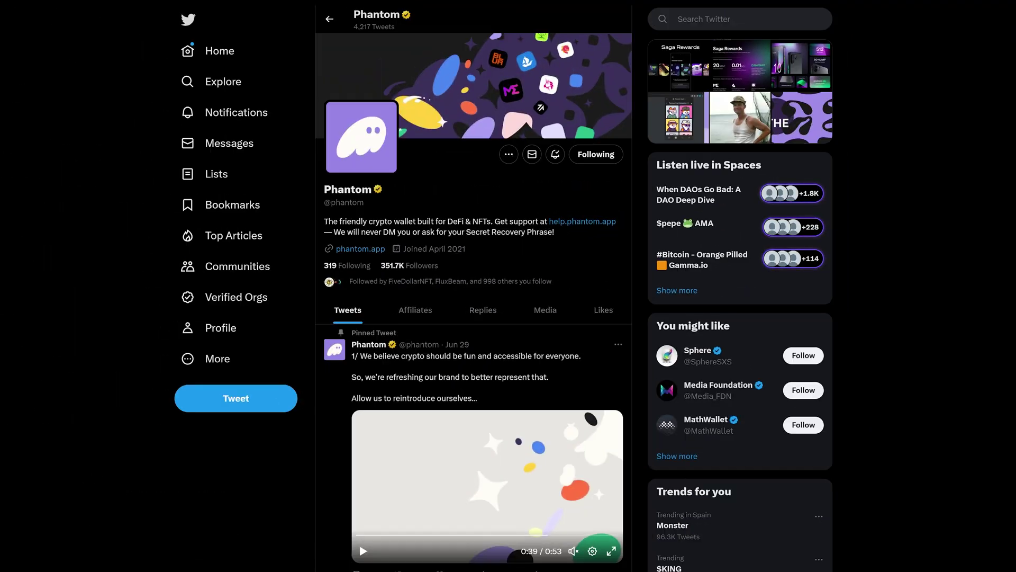
Follow phantom.app's Download path to the Phantom extension's Chrome Web Store listing.
click(354, 248)
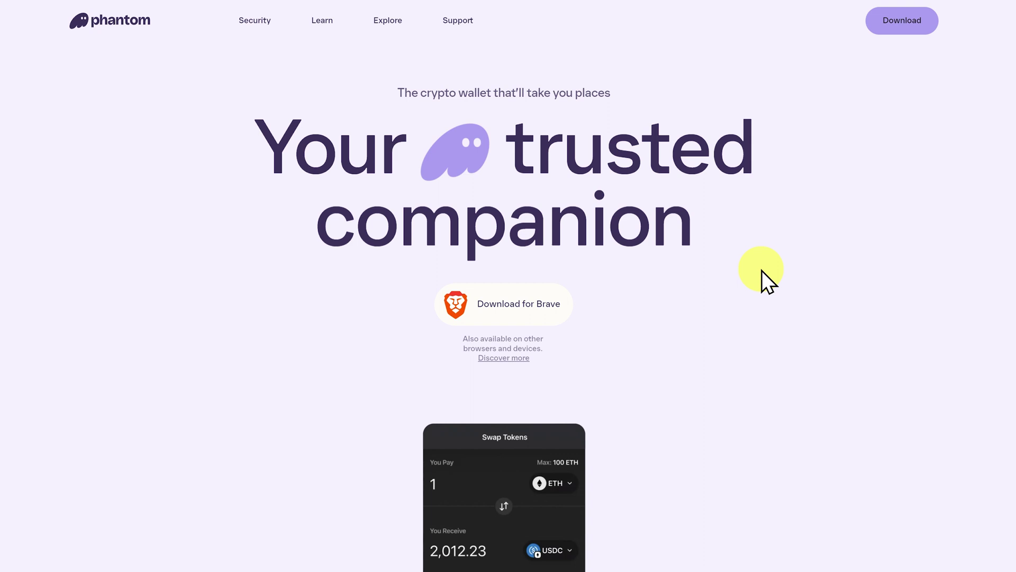
click(908, 26)
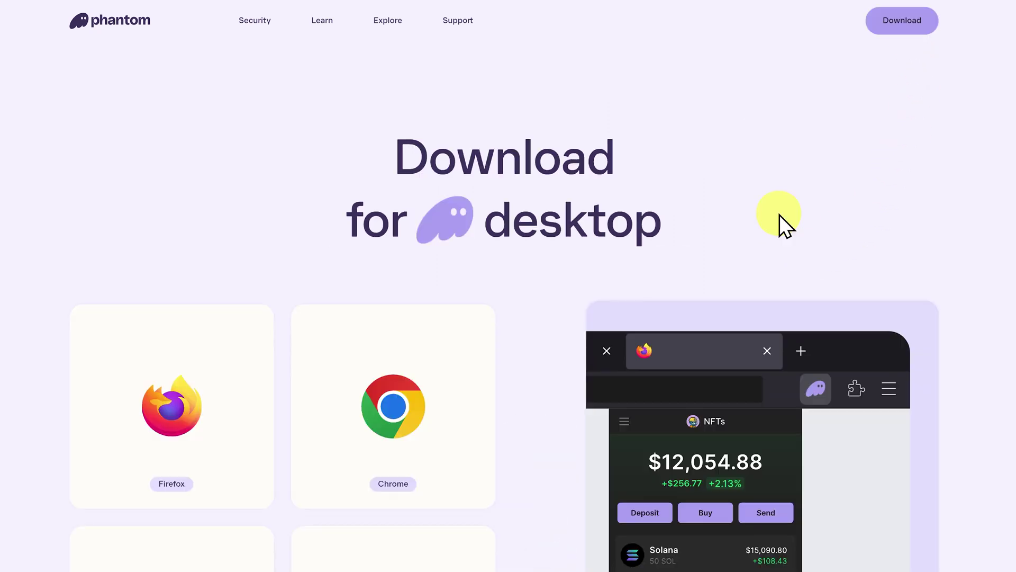
scroll(780, 212, down, 10)
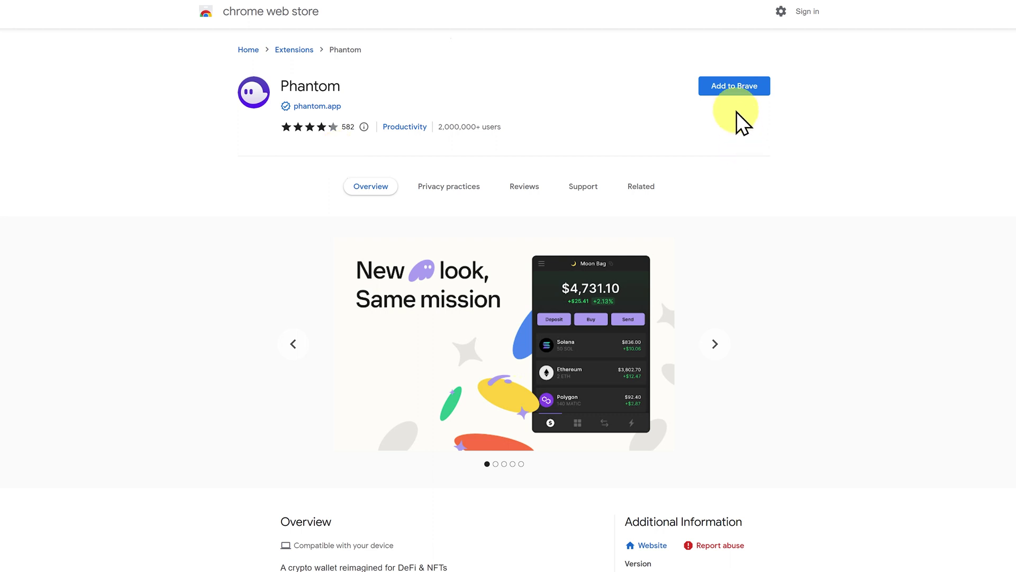
Add the Phantom extension to Brave from the Chrome Web Store.
click(735, 89)
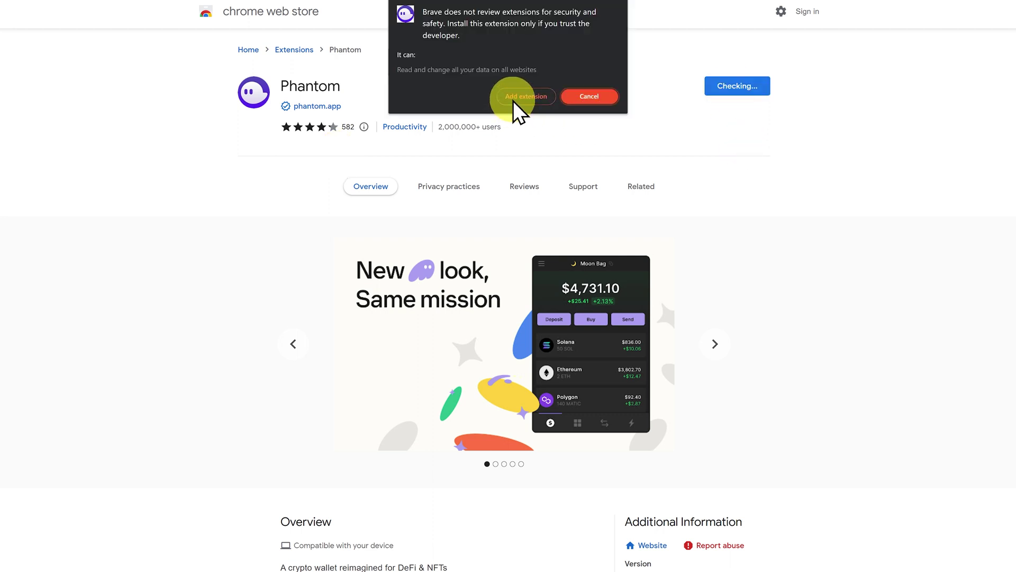
click(521, 96)
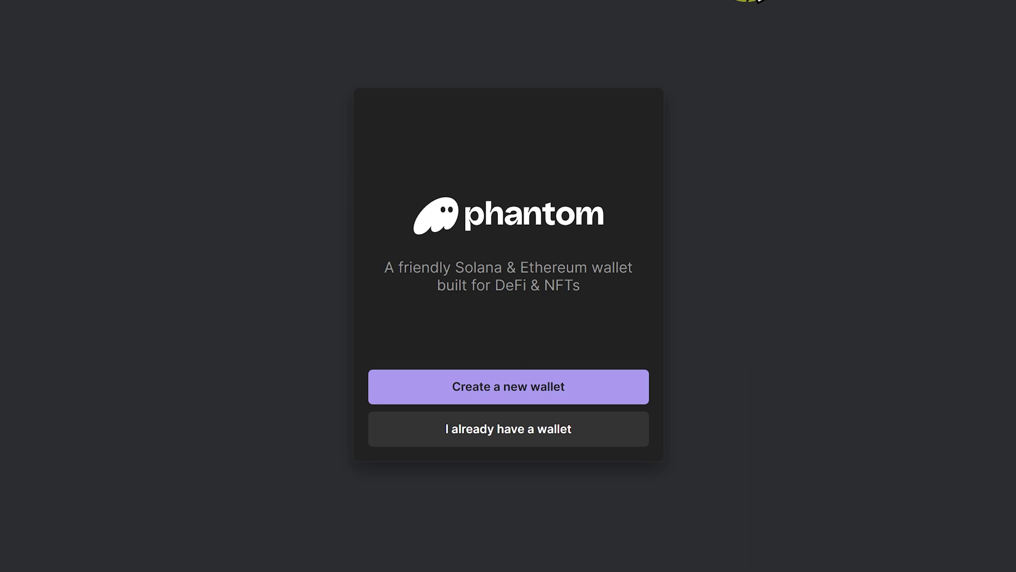
Back out of wallet import, start creating a new Phantom wallet, and bring up 1Password.
click(589, 429)
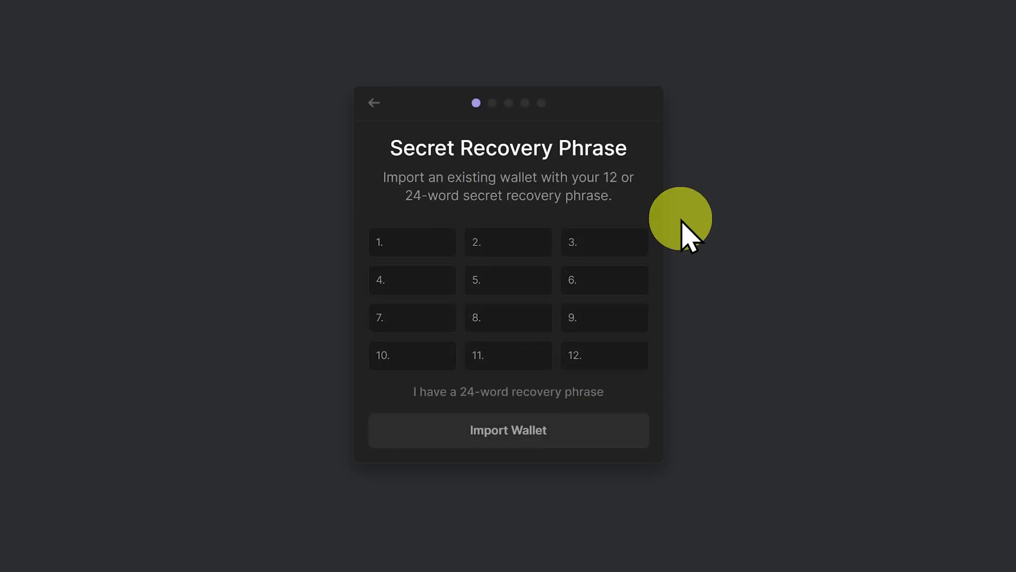
click(374, 103)
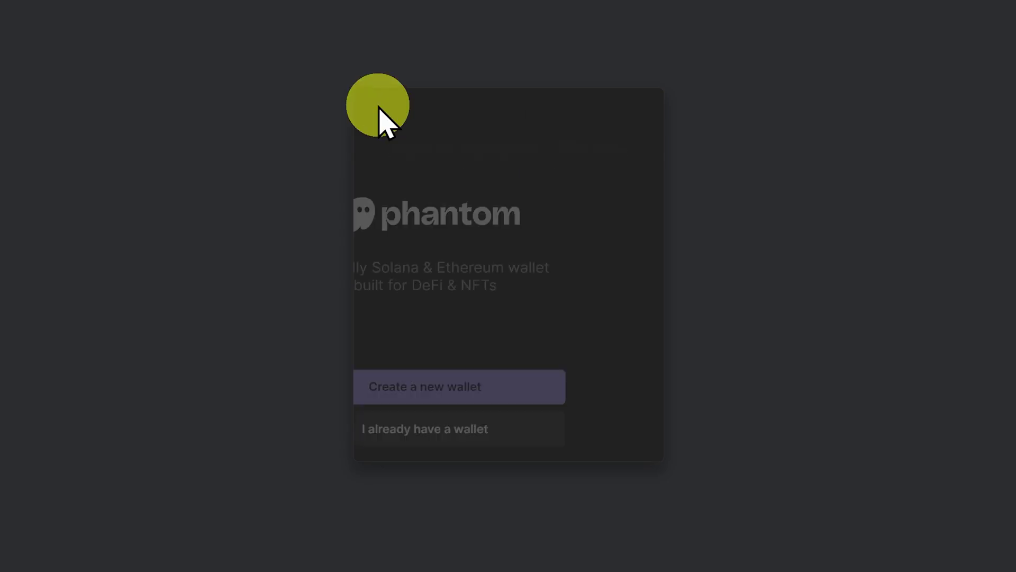
click(577, 385)
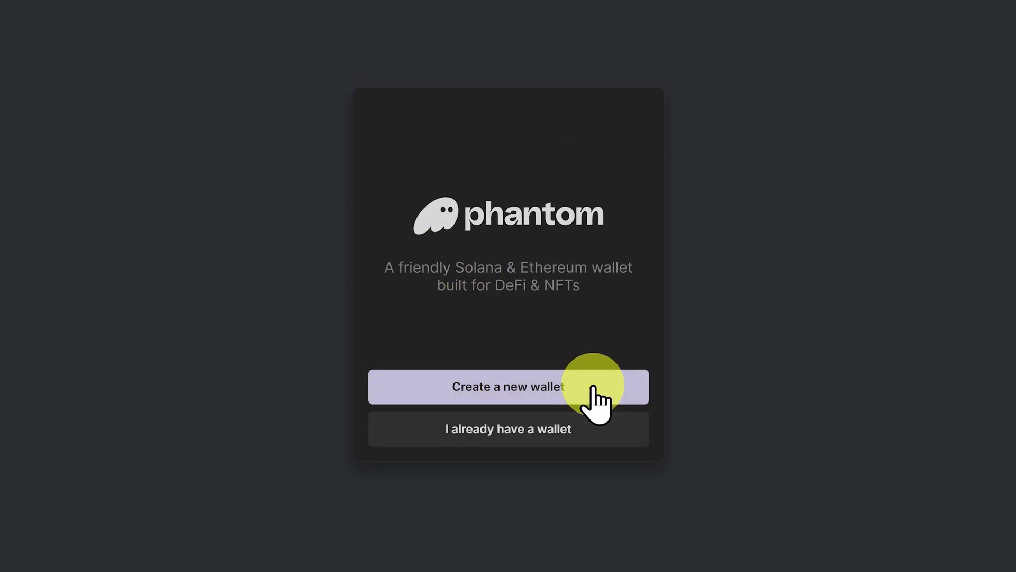
click(944, 11)
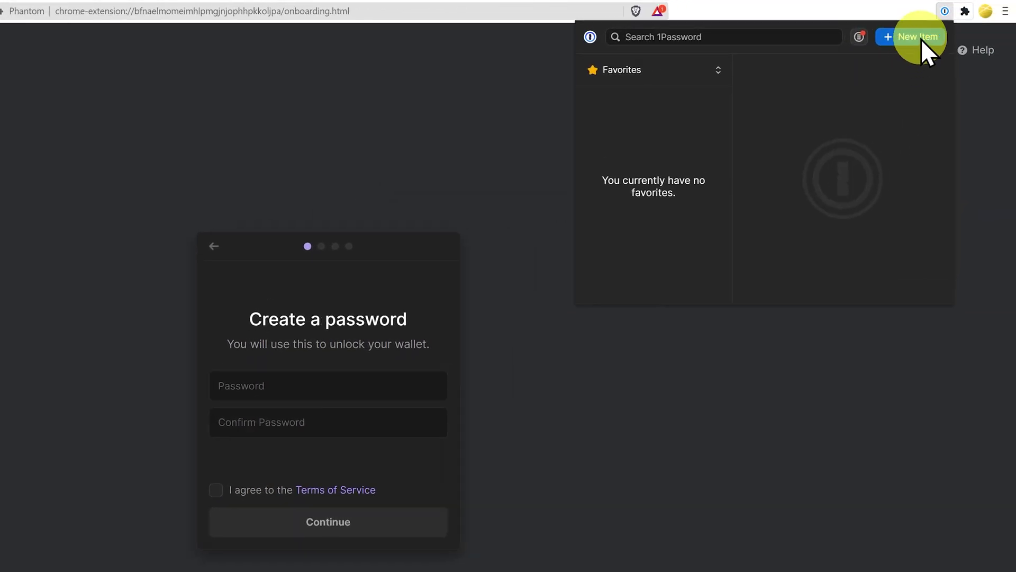
Save a 1Password 'Phantom Wallet Password' item with a generated password including symbols.
click(921, 39)
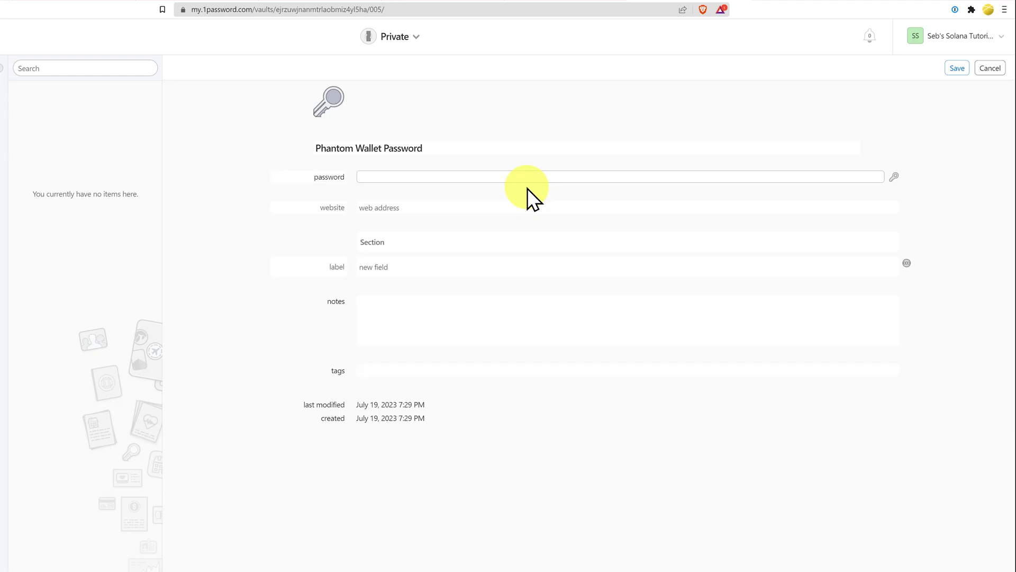
click(894, 177)
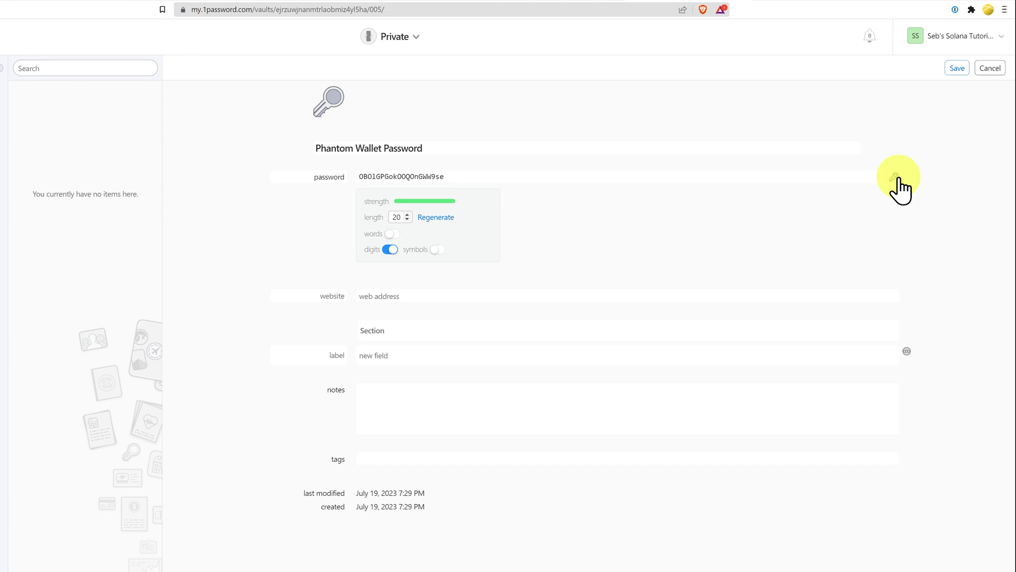
click(447, 249)
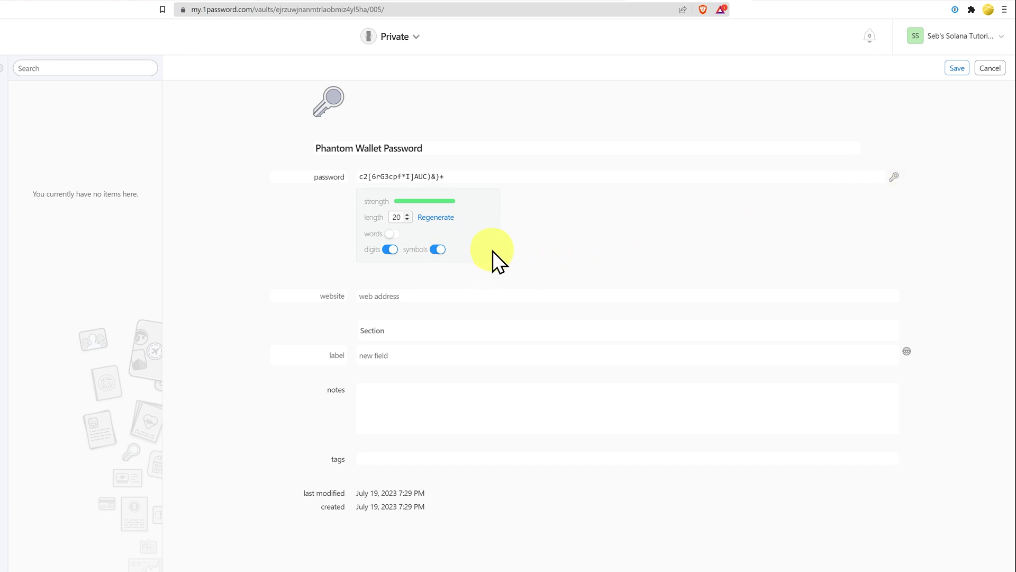
click(956, 69)
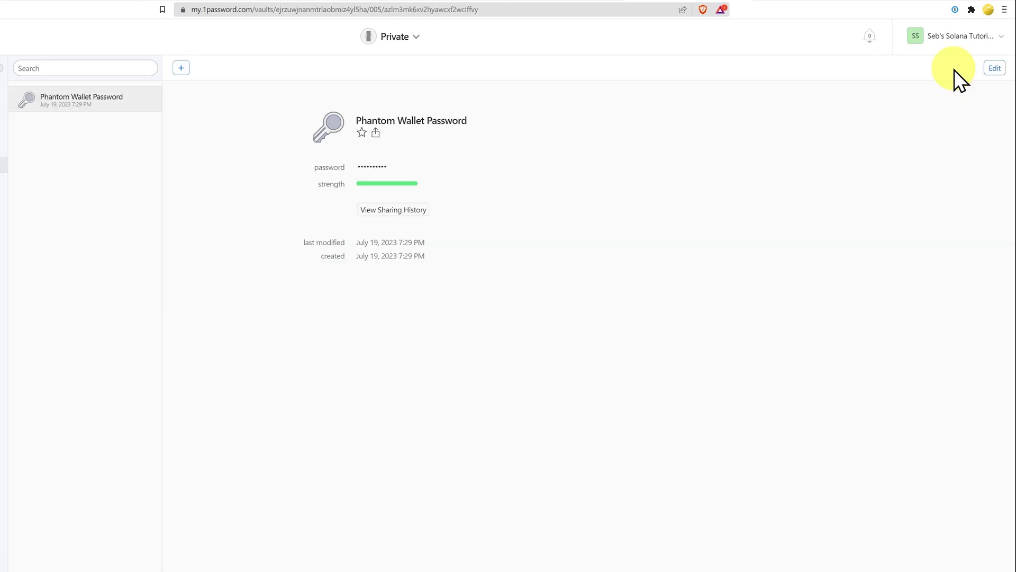
Paste the saved password into Phantom's Password and Confirm Password fields.
mouse_move(397, 167)
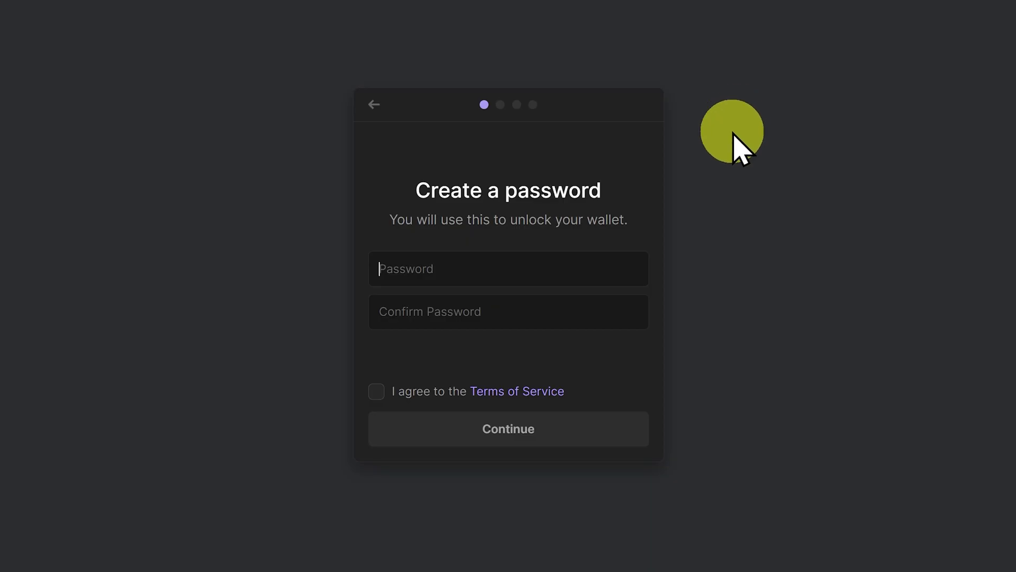
key(ctrl+v)
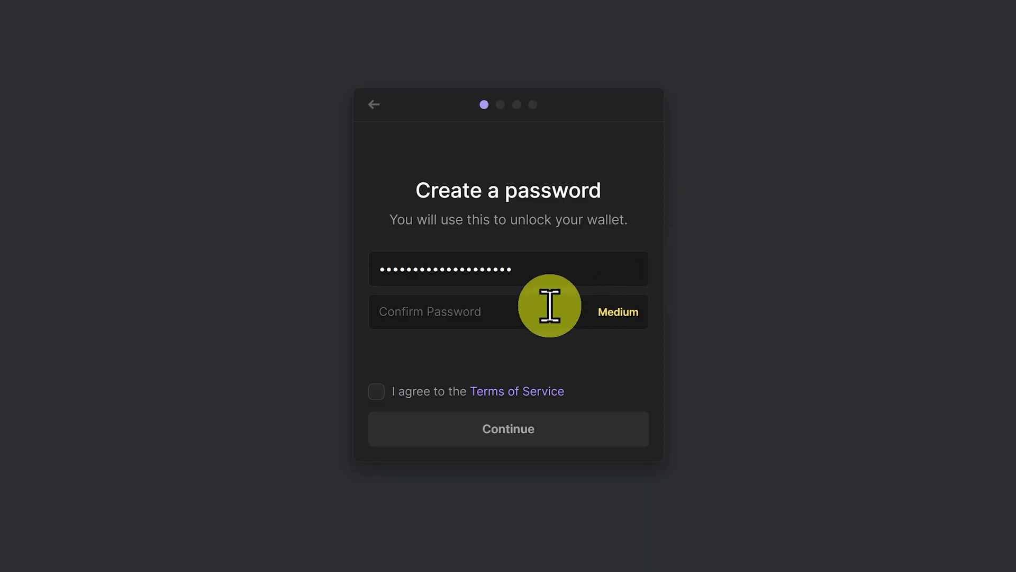
click(546, 311)
key(ctrl+v)
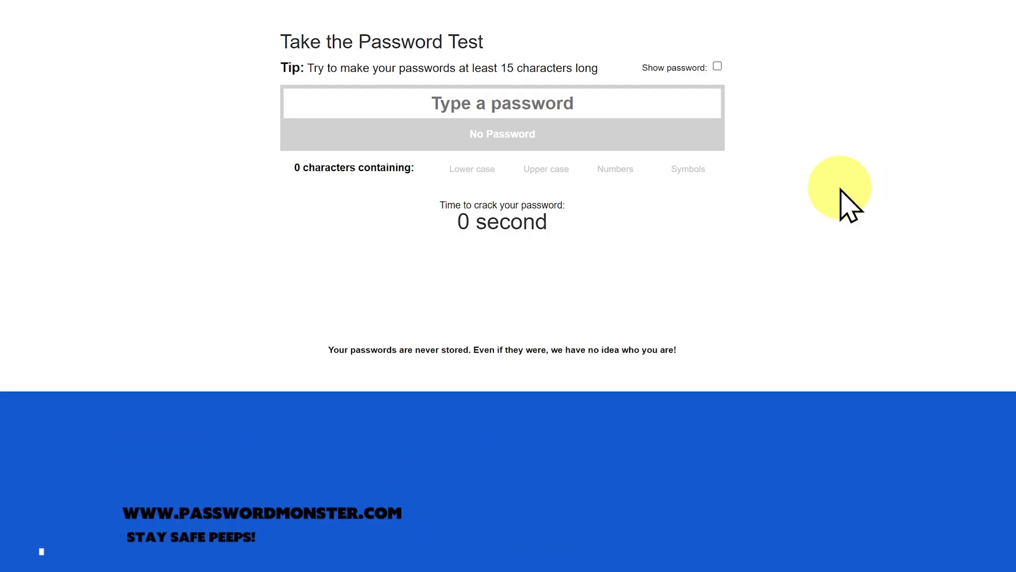
Test the password's strength in PasswordMonster, showing it in plain text.
click(663, 102)
key(ctrl+v)
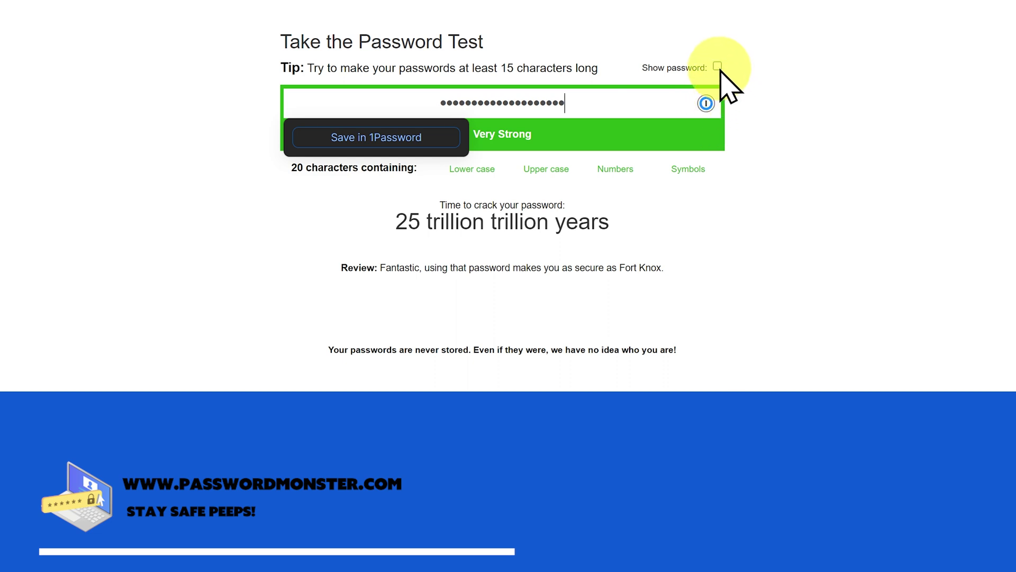
click(717, 66)
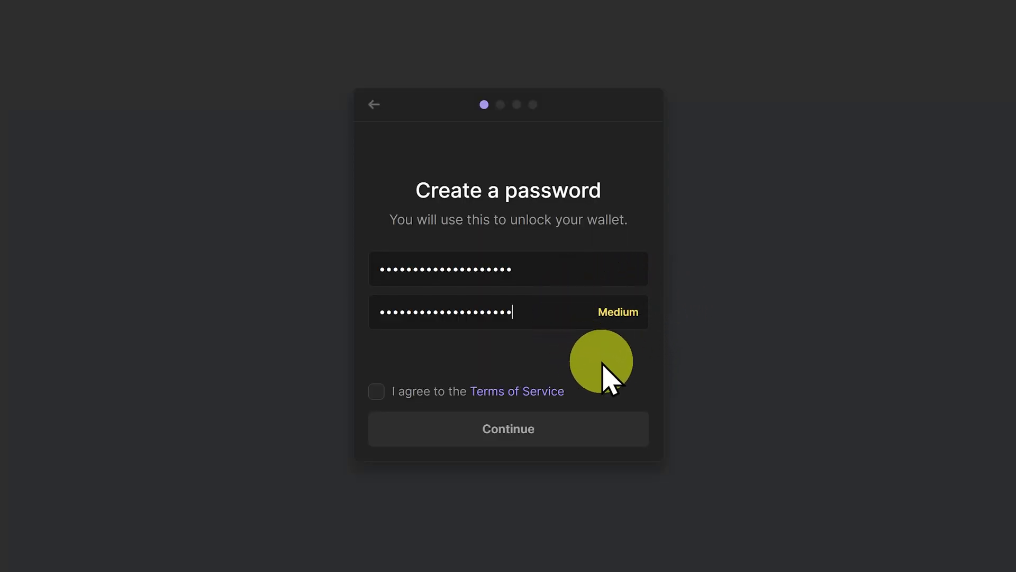
Accept Phantom's Terms of Service and continue to the recovery phrase step.
click(377, 392)
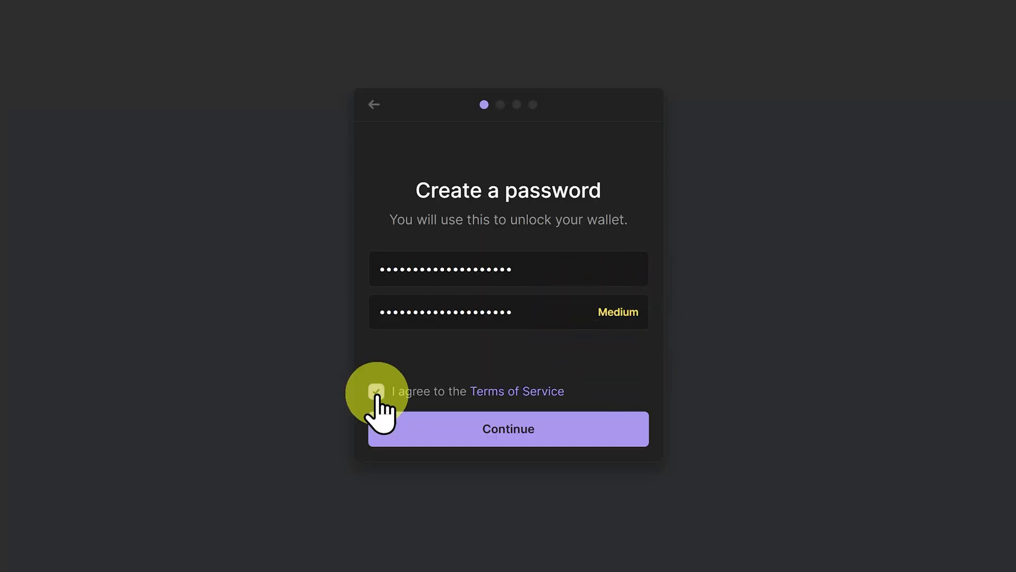
click(444, 430)
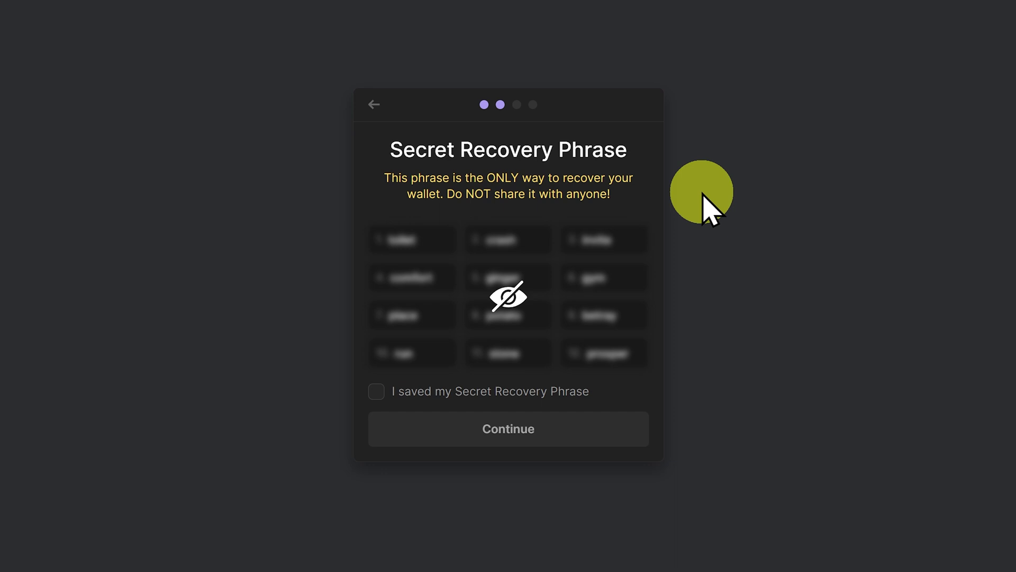
Unblur the twelve-word Secret Recovery Phrase.
click(541, 324)
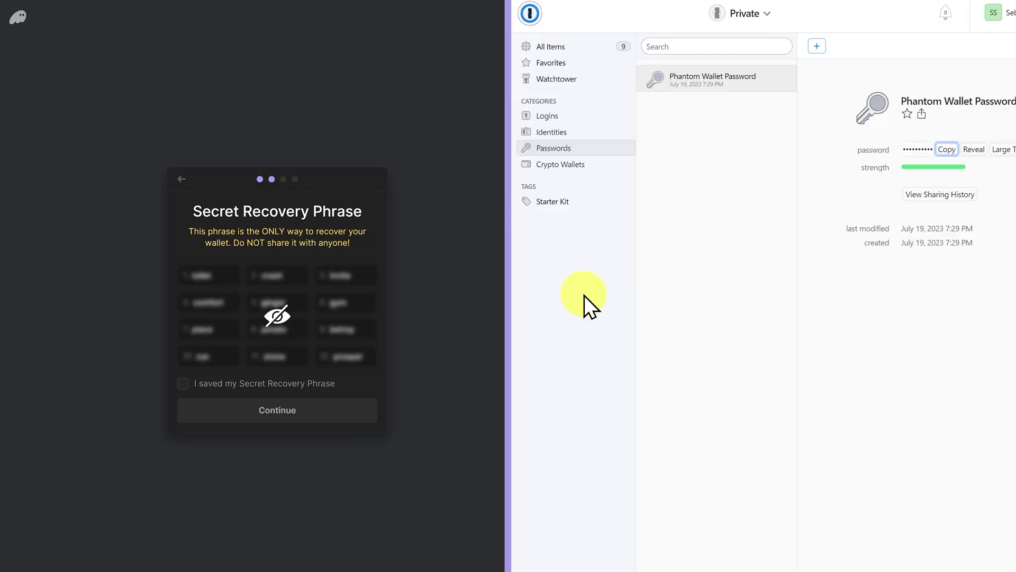
Store the recovery phrase in a new Crypto Wallet item 'Phantom Tutorial Wallet', then reveal it to verify.
click(817, 49)
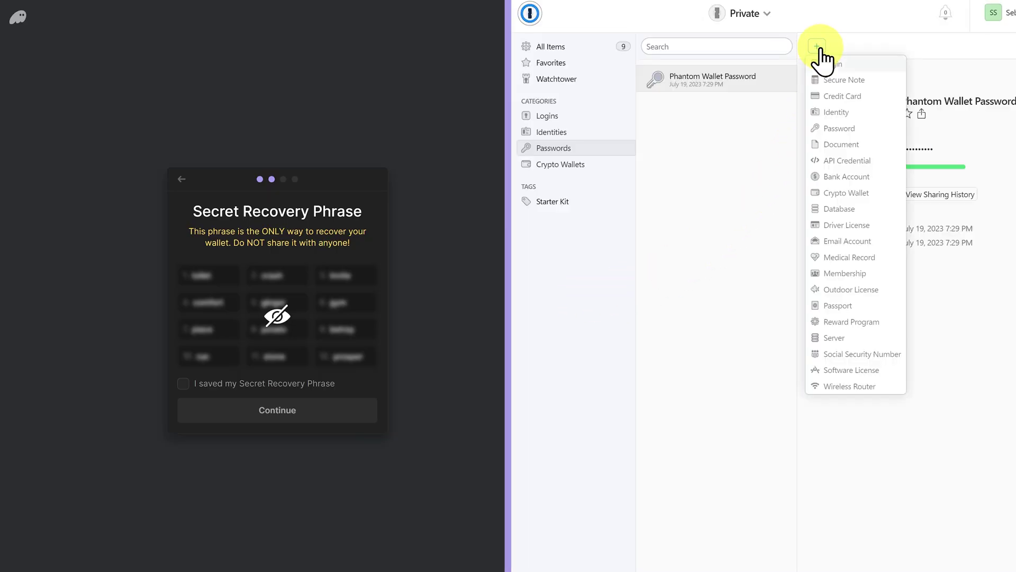
click(853, 196)
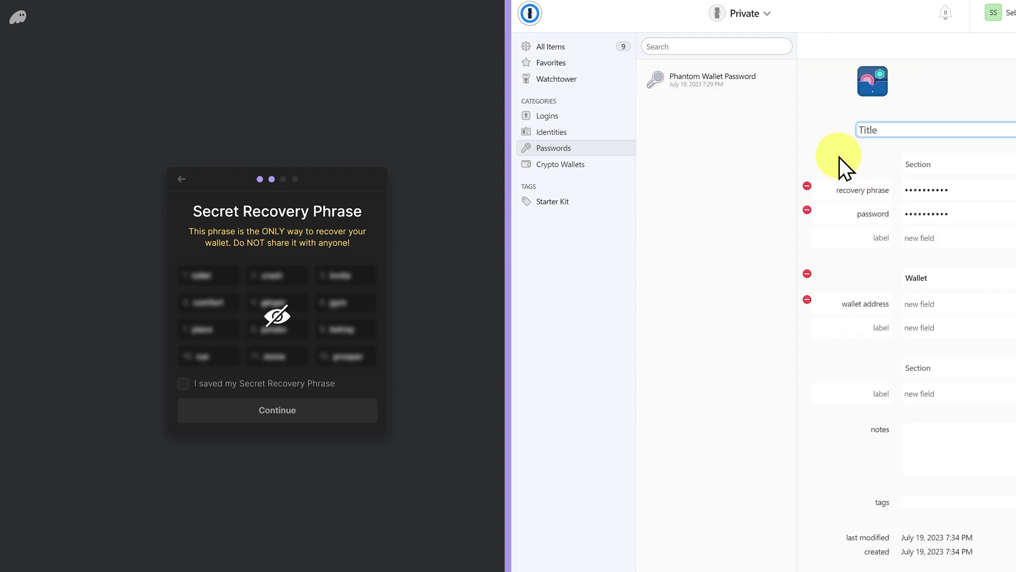
key(ctrl+v)
click(906, 196)
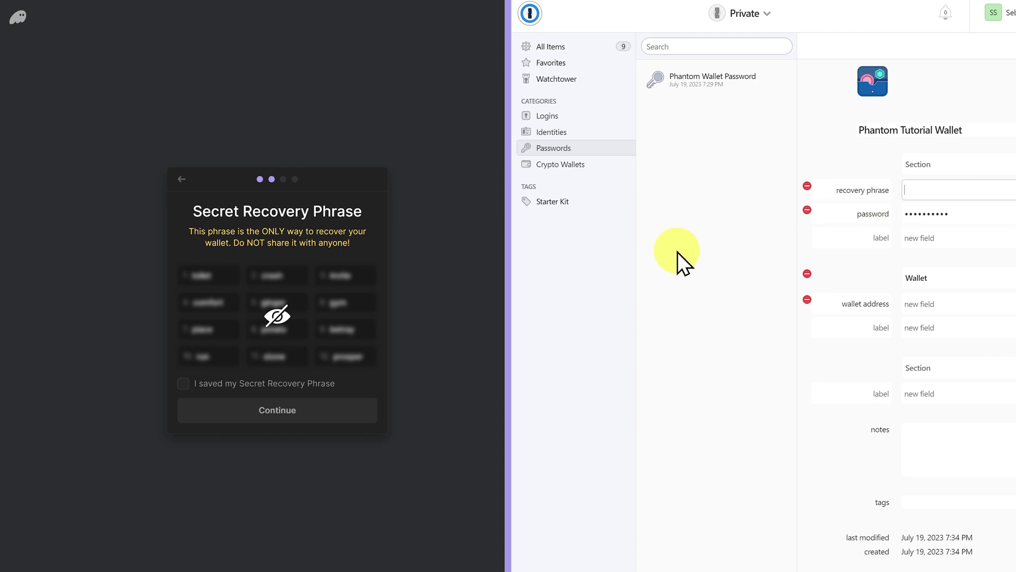
mouse_move(353, 316)
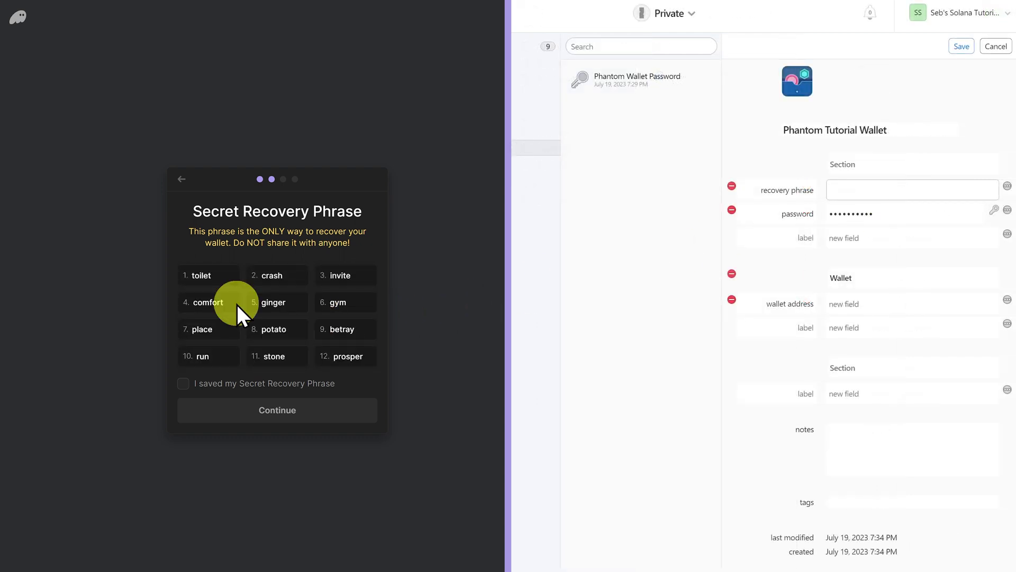
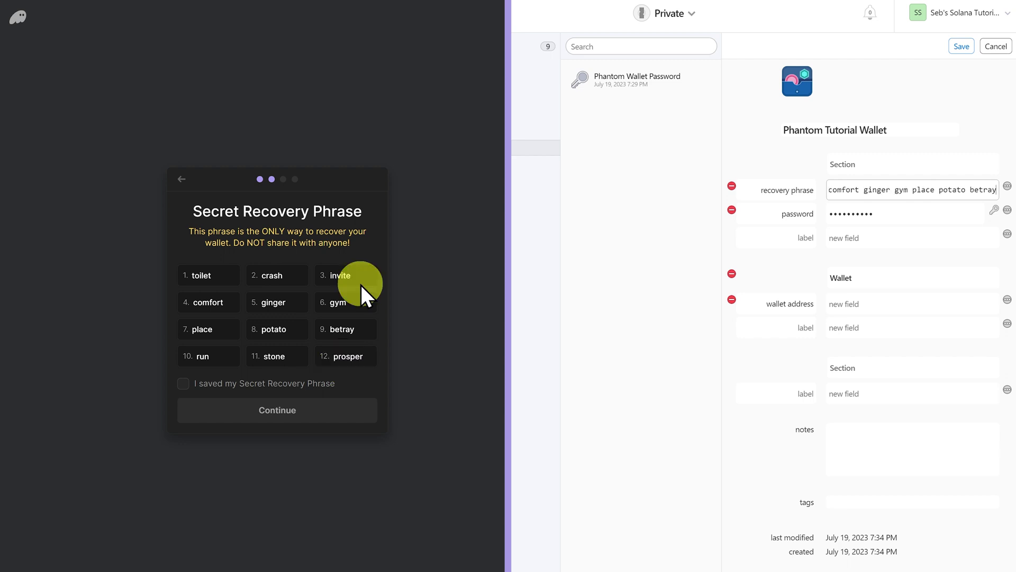
key(ctrl+s)
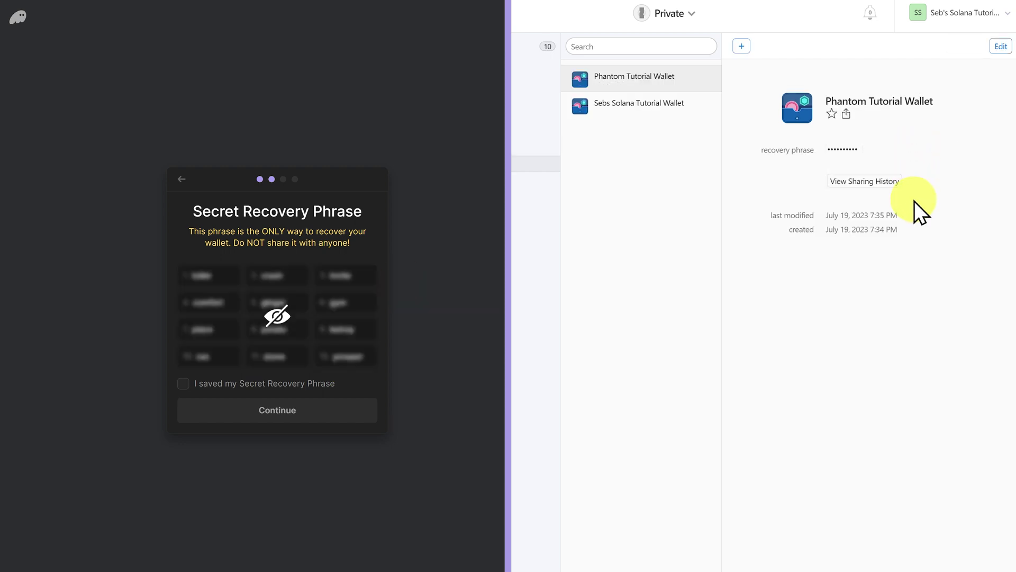
click(898, 150)
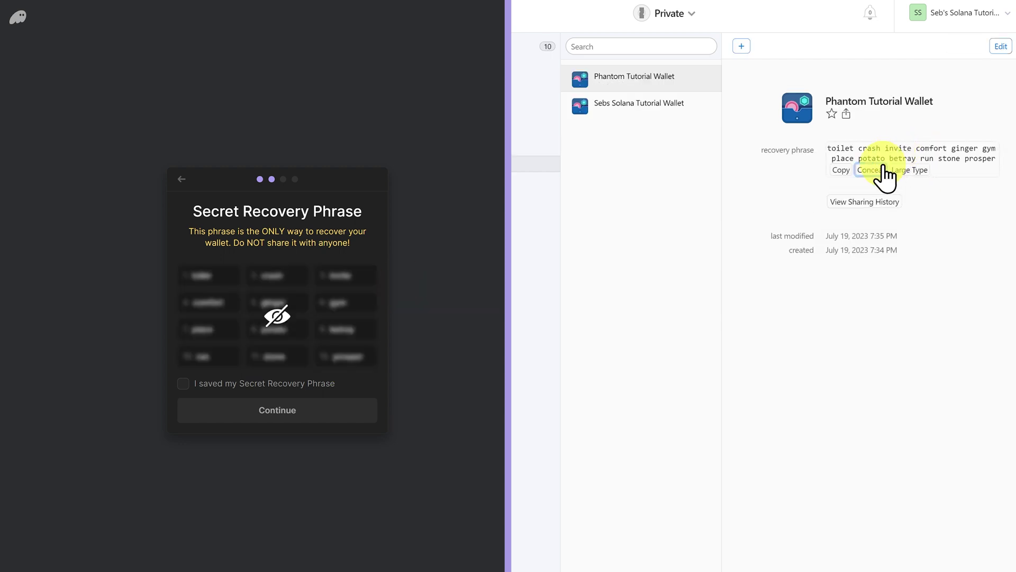
mouse_move(231, 291)
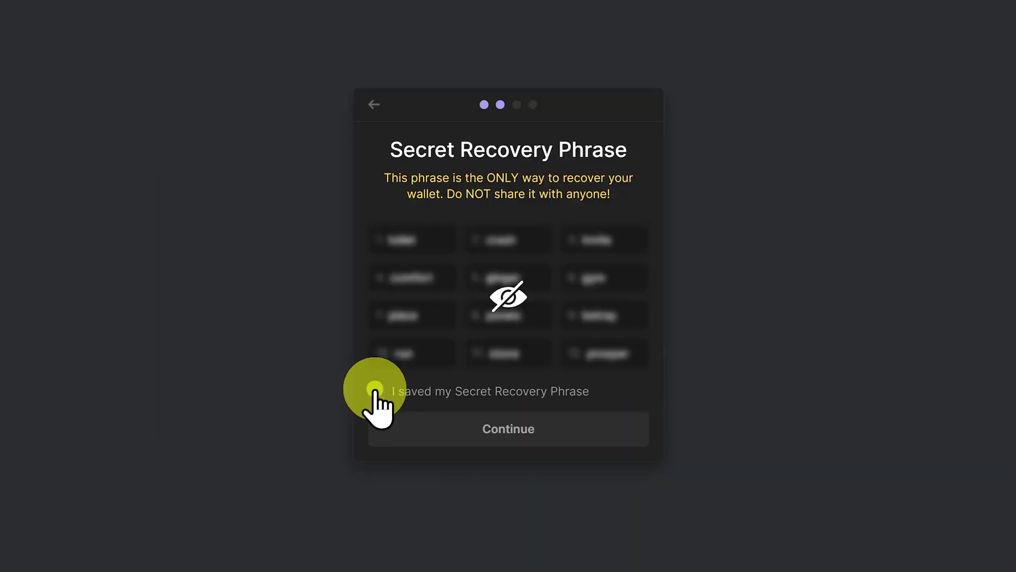
Confirm the recovery phrase is saved and step past the keyboard shortcut page.
click(377, 391)
click(476, 439)
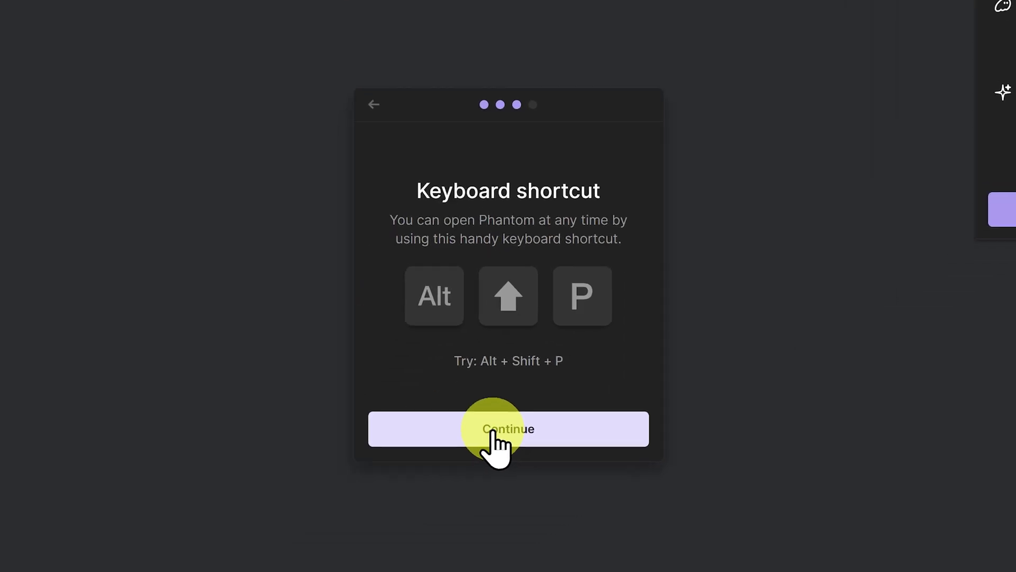
click(493, 432)
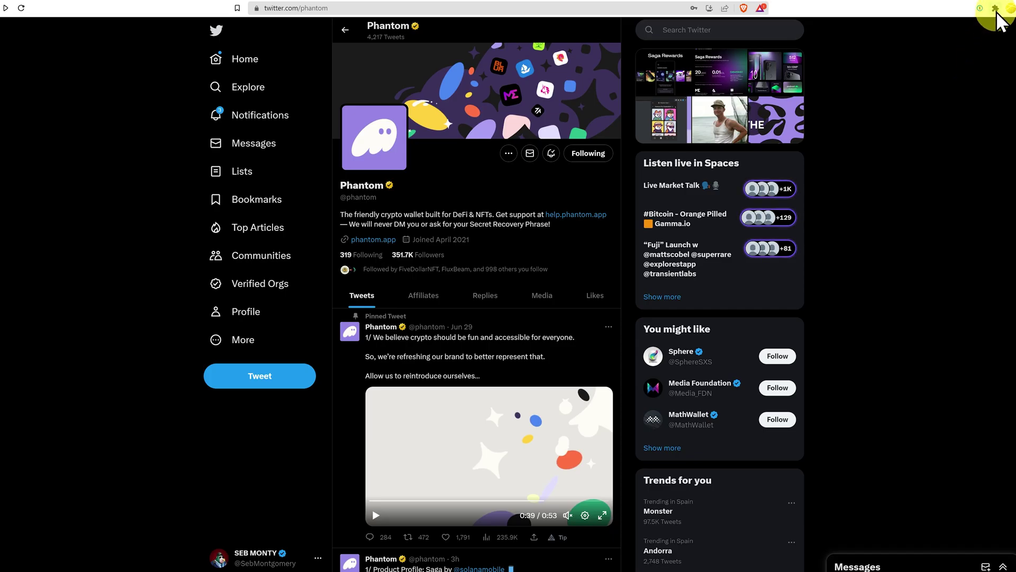
Pin Phantom to Brave's toolbar and open its popup showing Account 1 at $0.00.
click(995, 8)
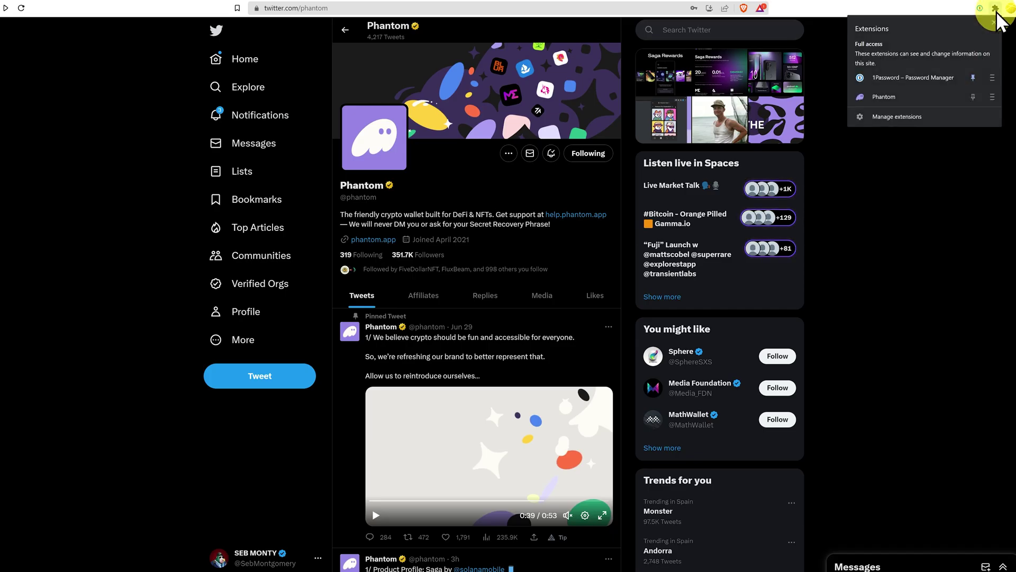
click(973, 98)
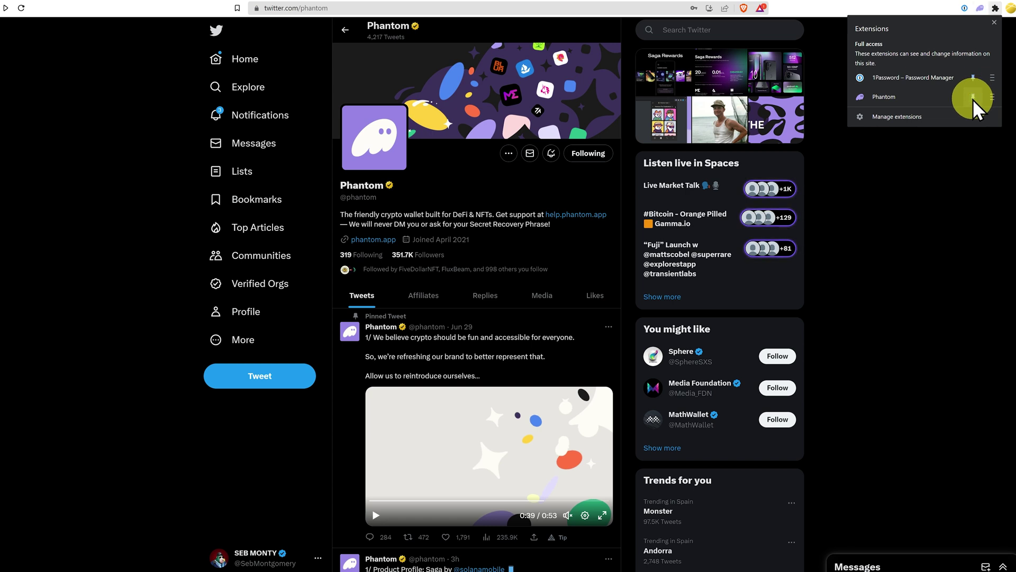
click(979, 9)
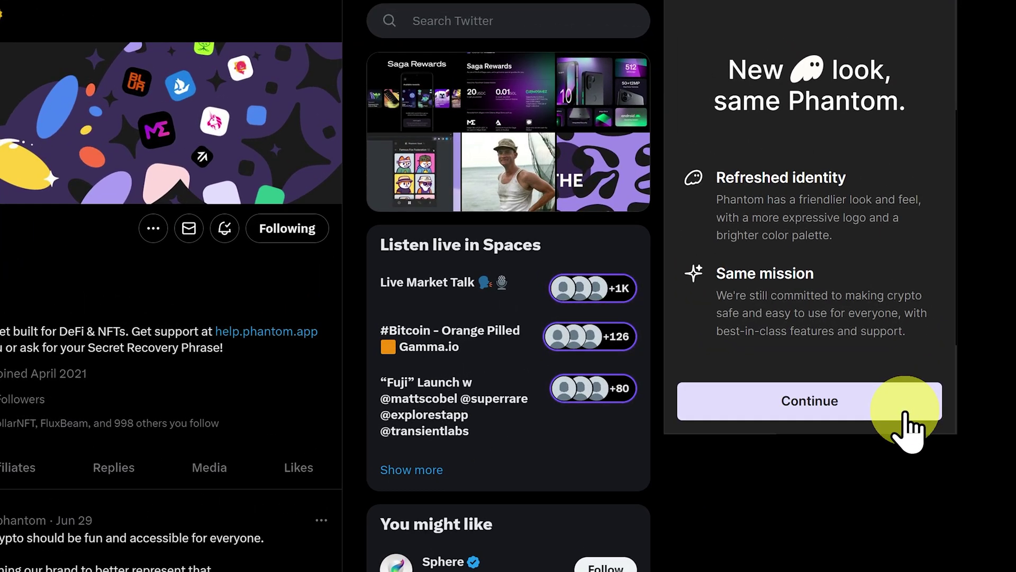
click(957, 261)
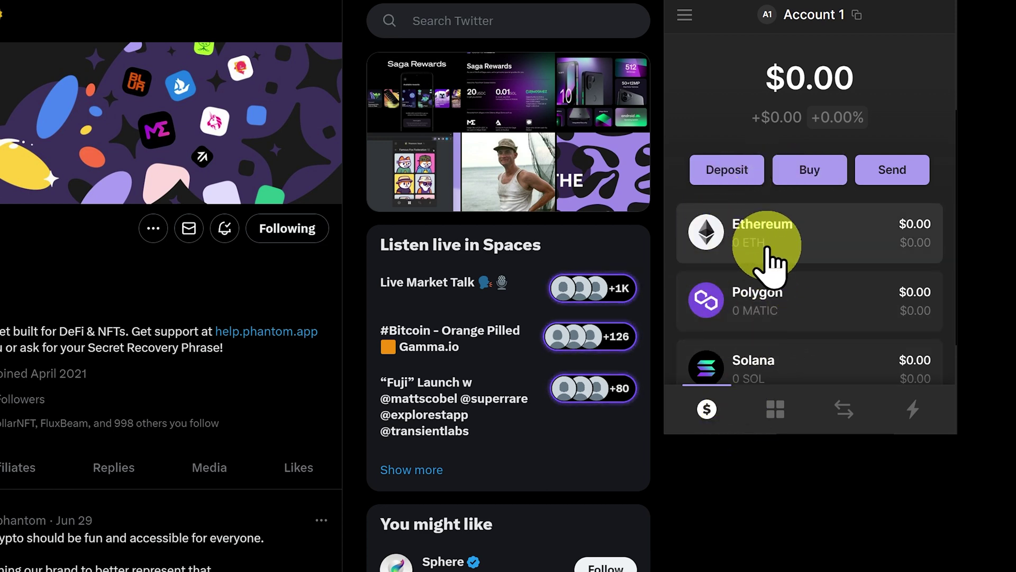
Enable Solana-Only in Phantom's Active Networks settings so Account 1 lists just Solana at $0.00.
mouse_move(828, 18)
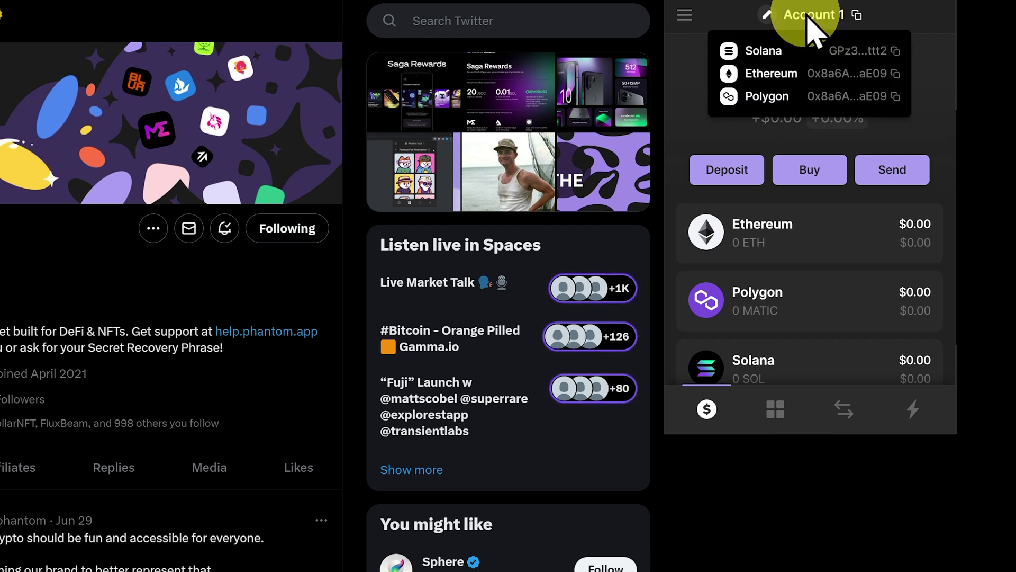
click(685, 19)
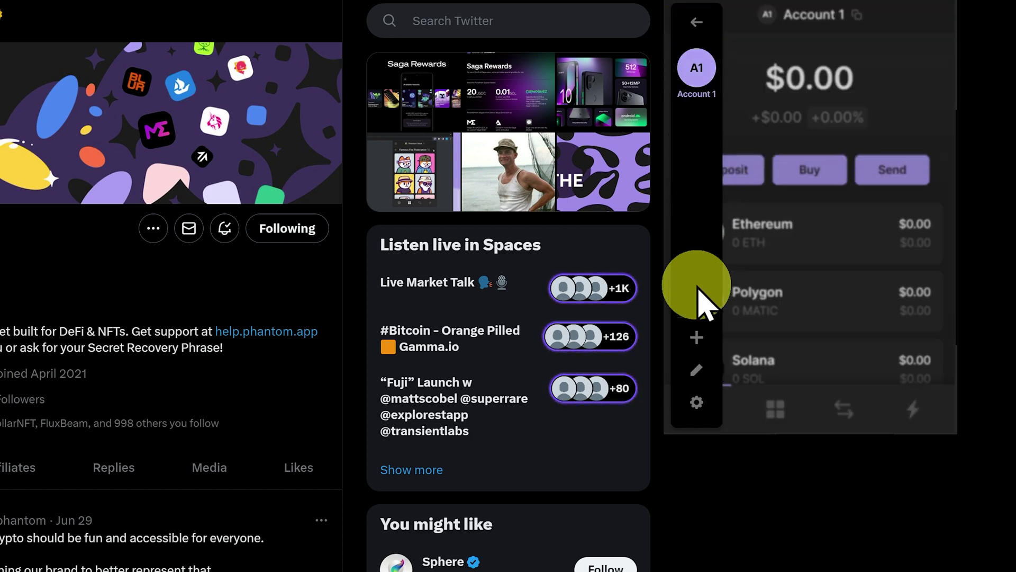
click(697, 402)
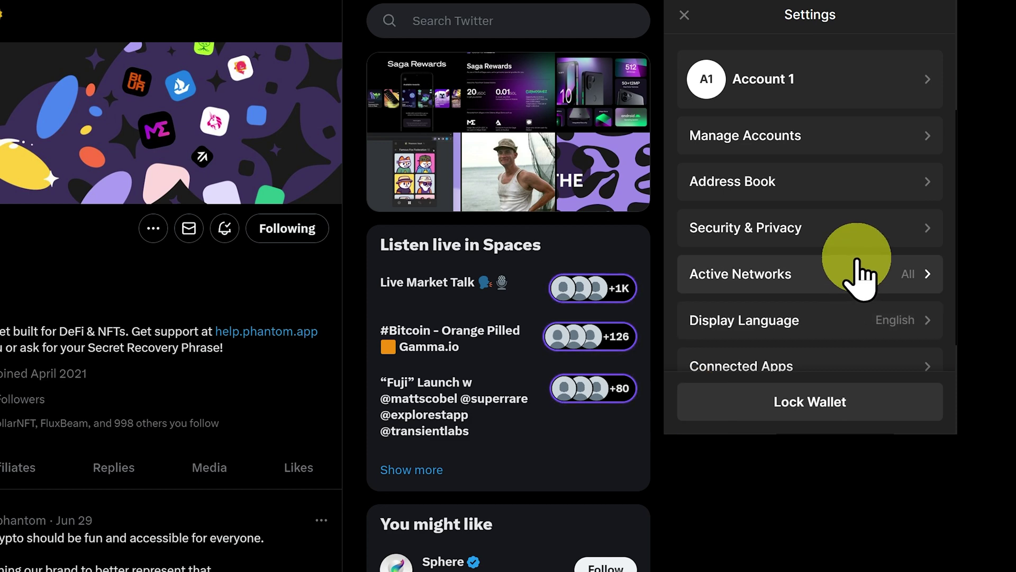
click(856, 269)
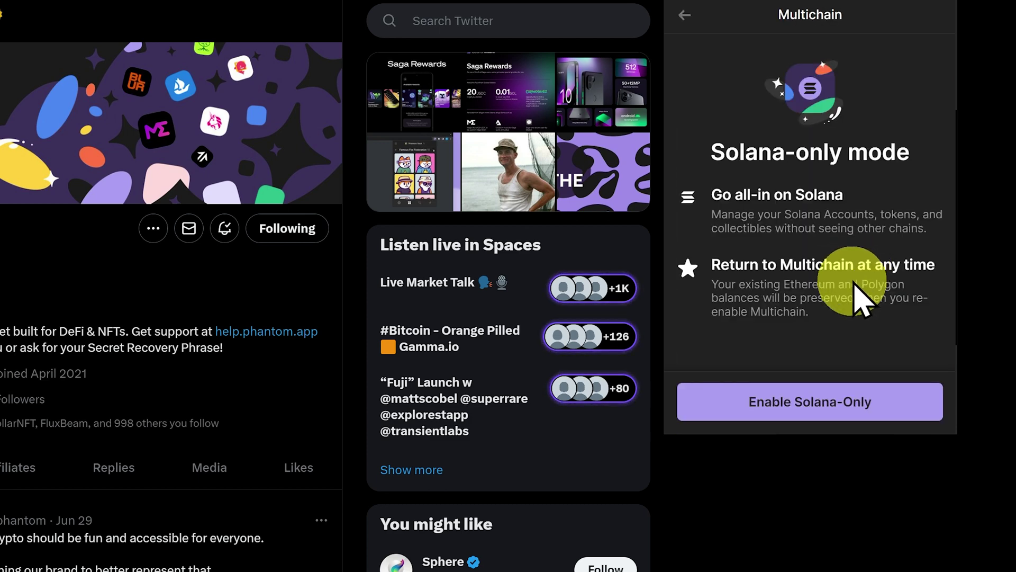
click(826, 412)
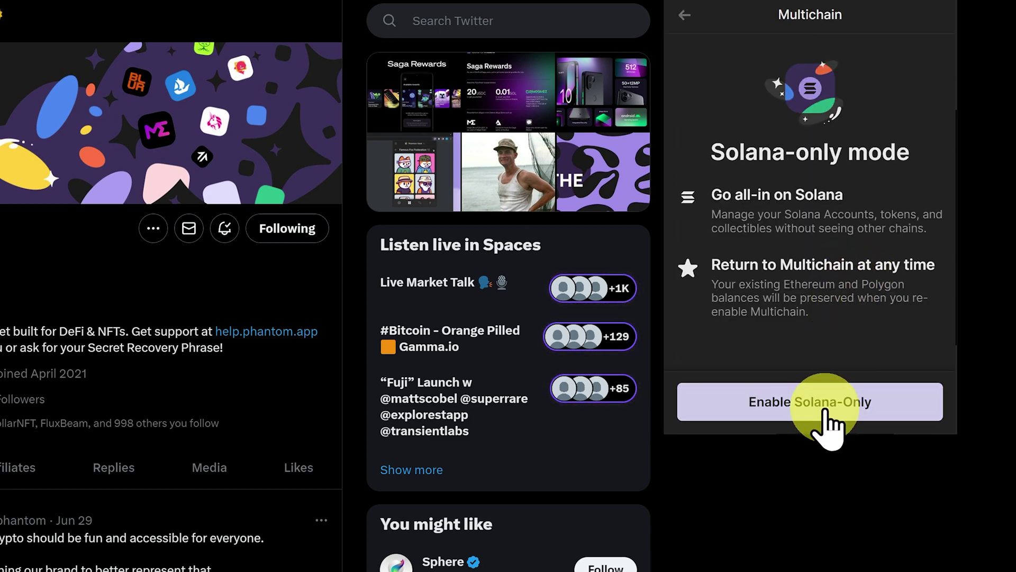
click(826, 412)
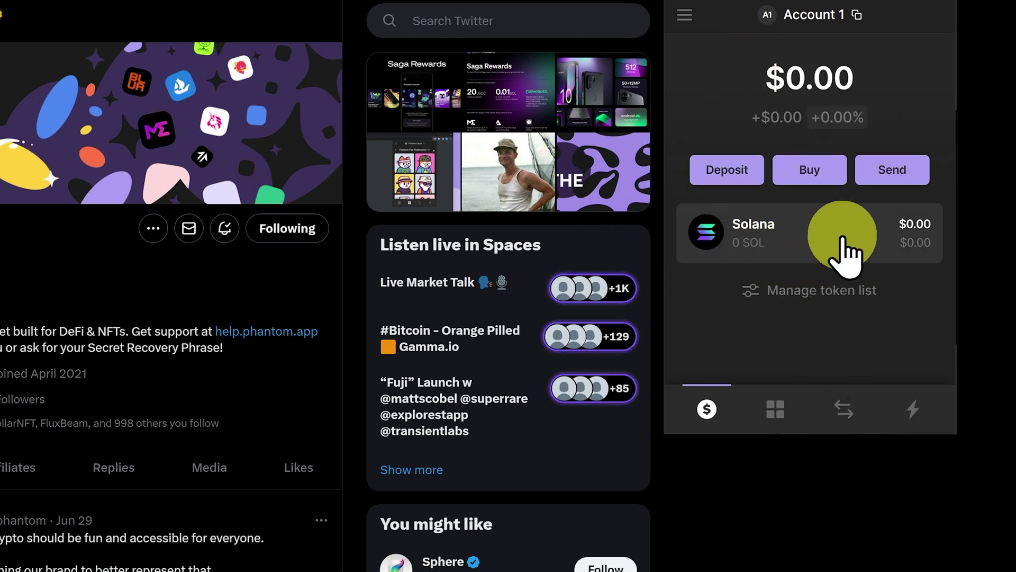
click(741, 175)
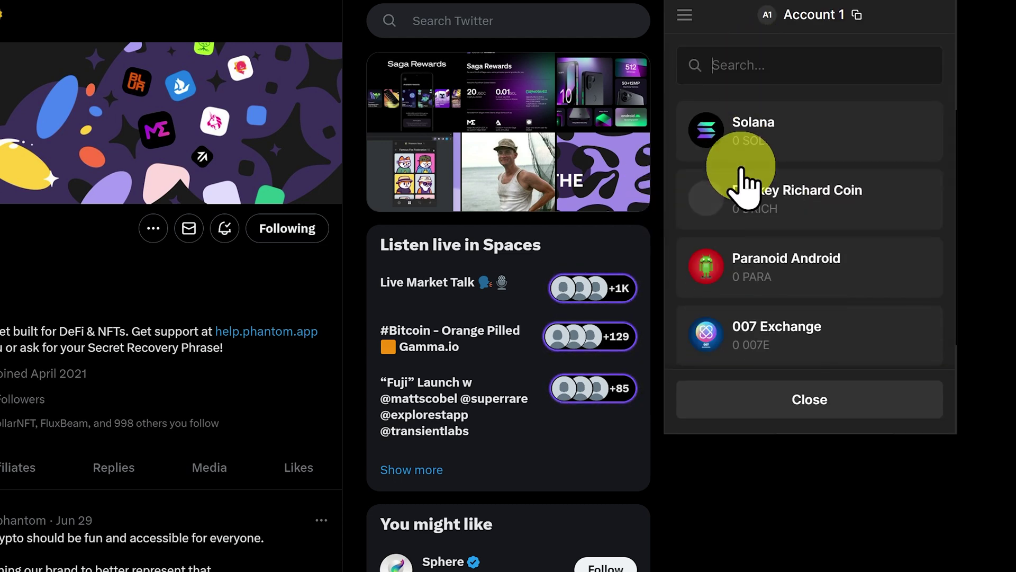
click(805, 159)
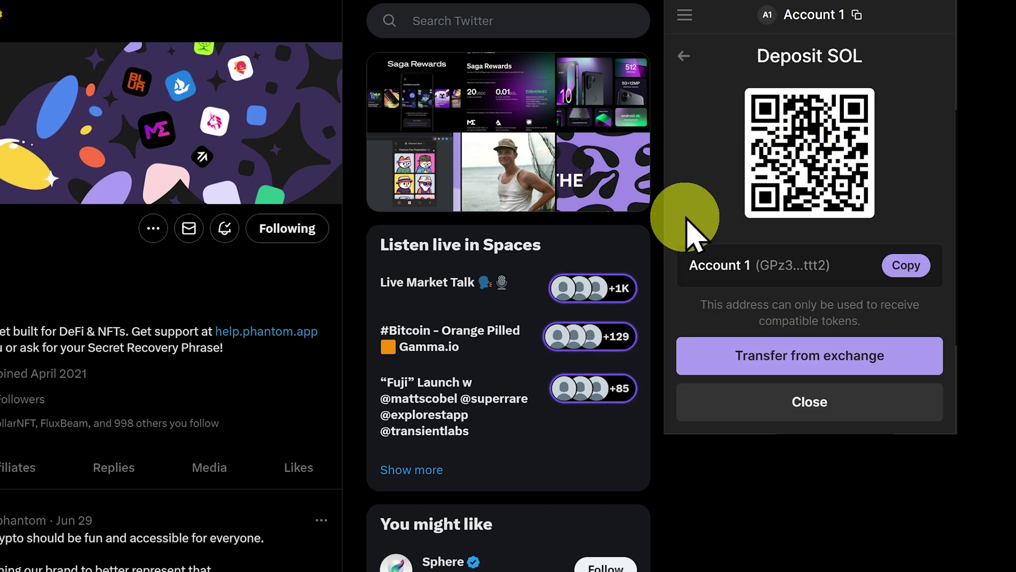
click(788, 402)
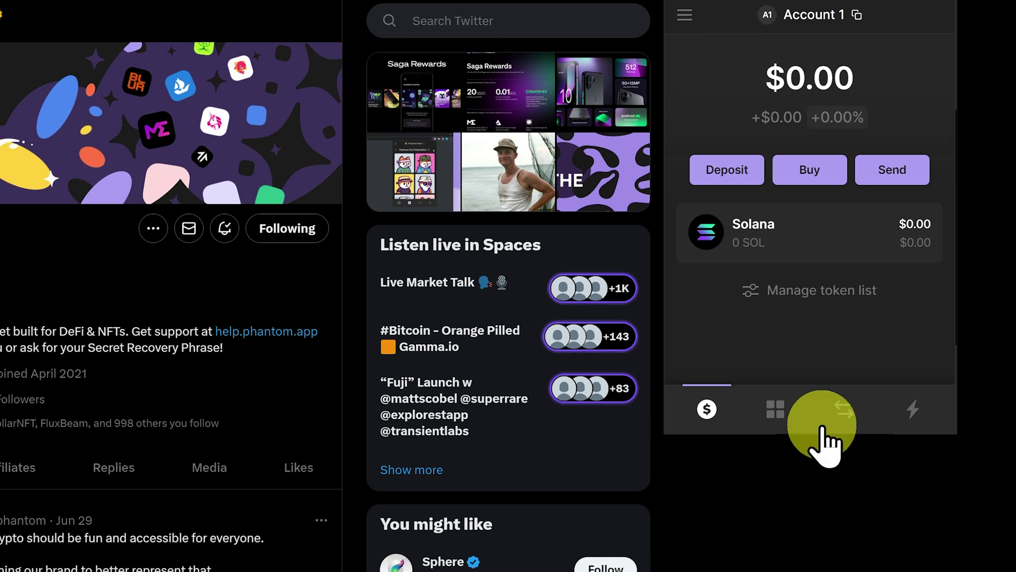
click(825, 183)
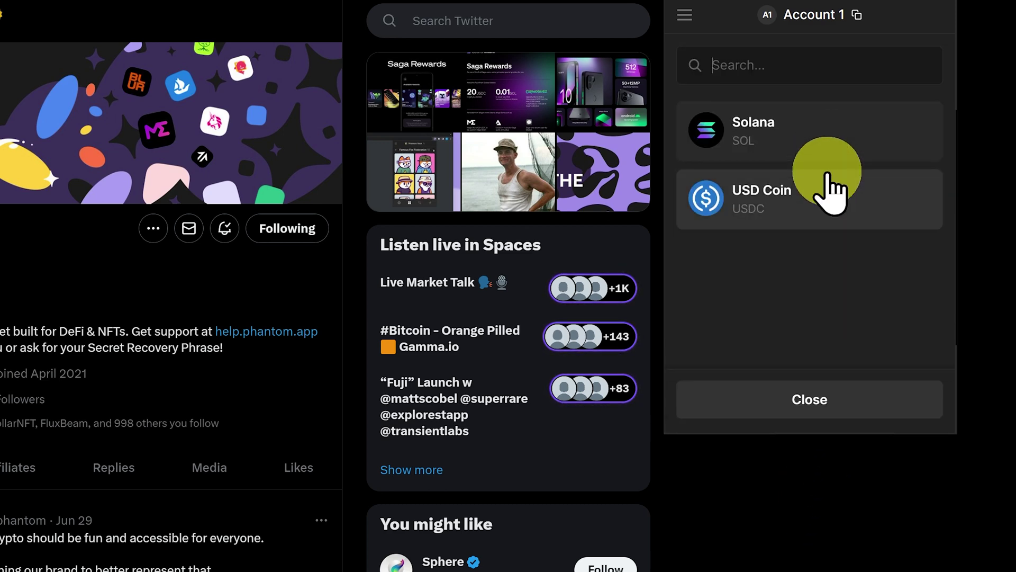
key(Escape)
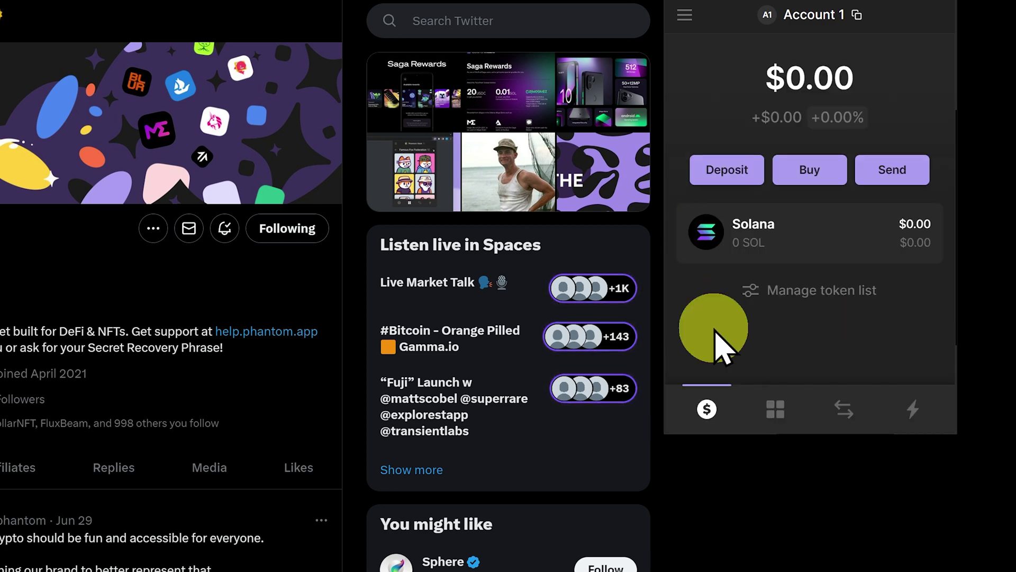